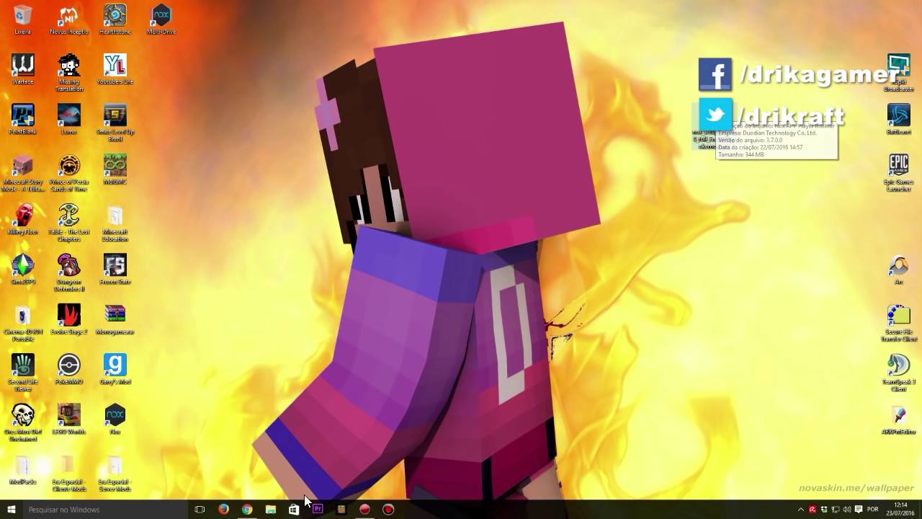
- Switch to Chrome and review the Pokémon GO for PC installation steps on the BigNox page, then return to the desktop
click(247, 509)
scroll(416, 267, down, 4)
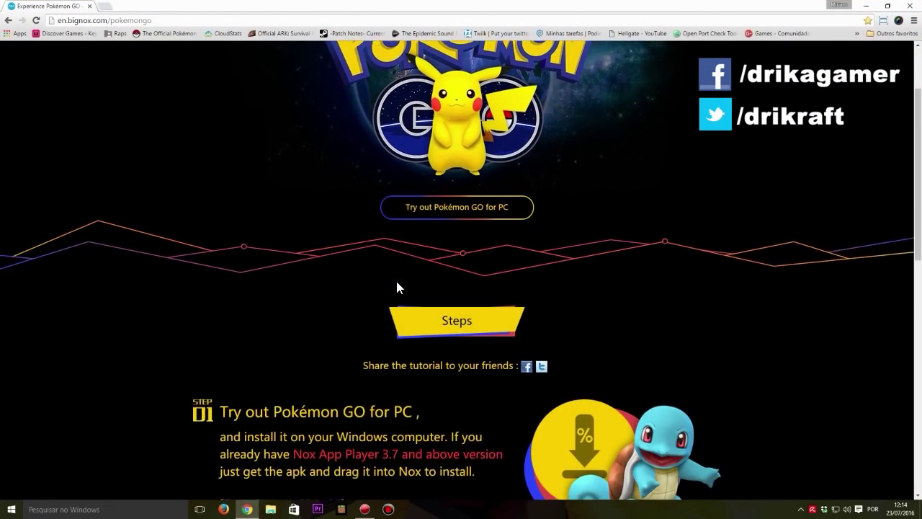
scroll(263, 192, down, 1)
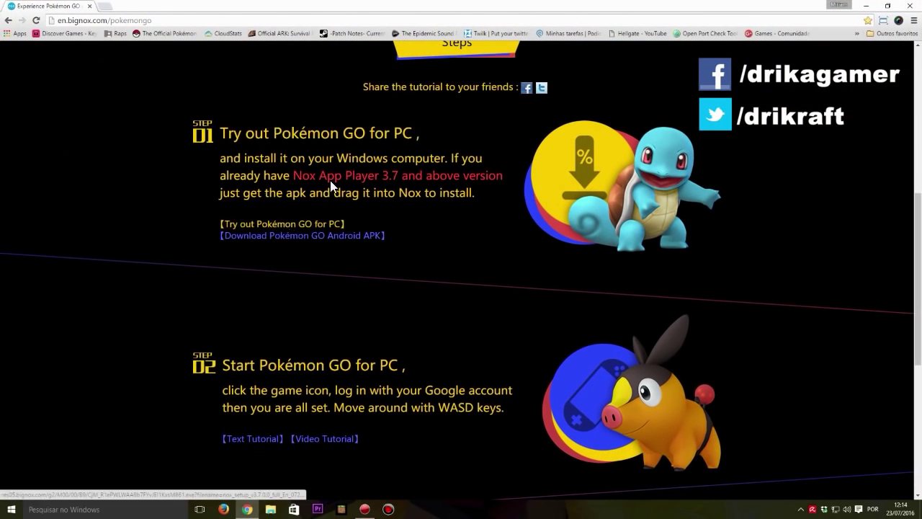
scroll(332, 190, up, 2)
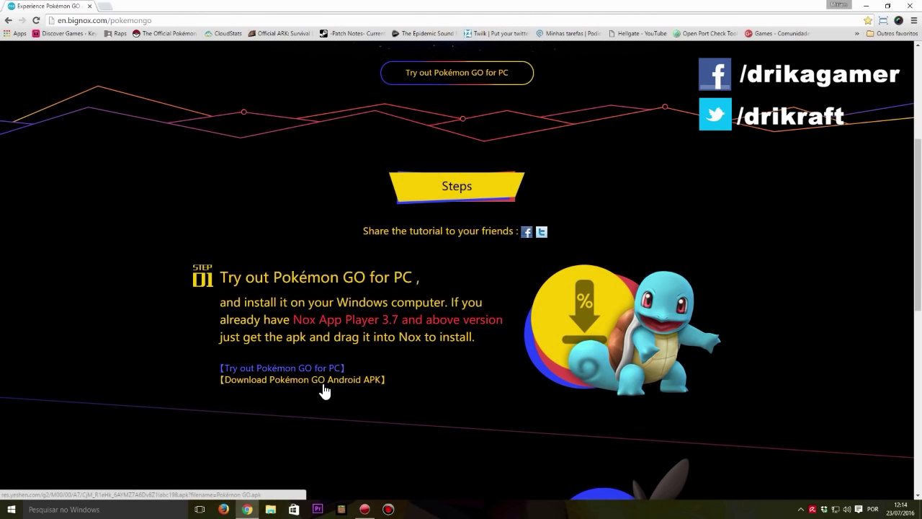
scroll(324, 389, down, 3)
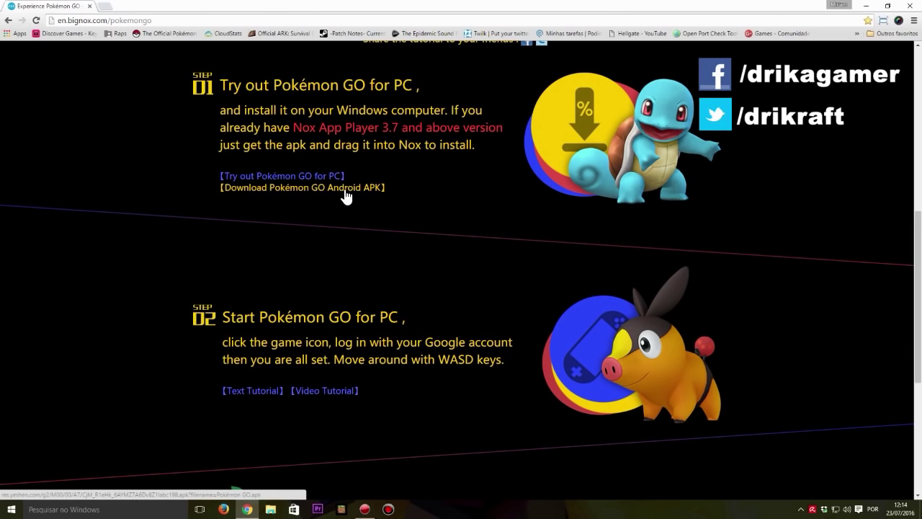
scroll(348, 205, down, 3)
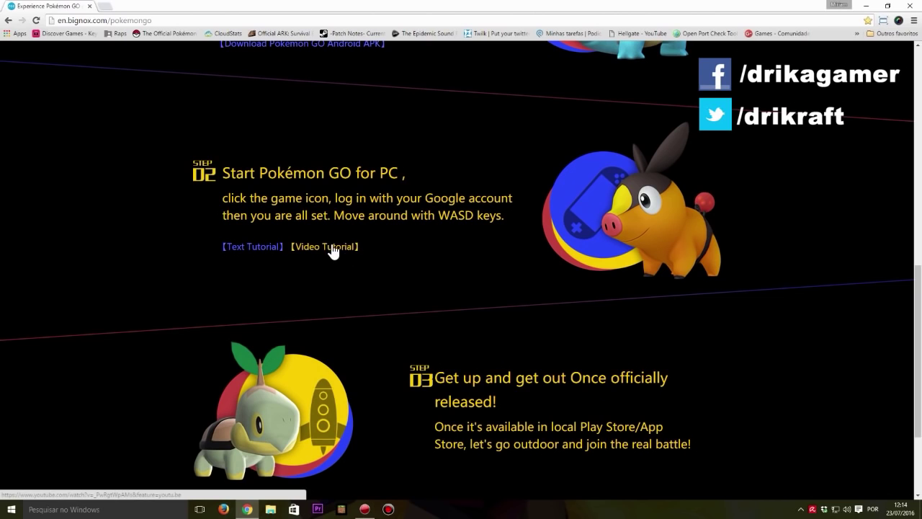
scroll(397, 235, down, 1)
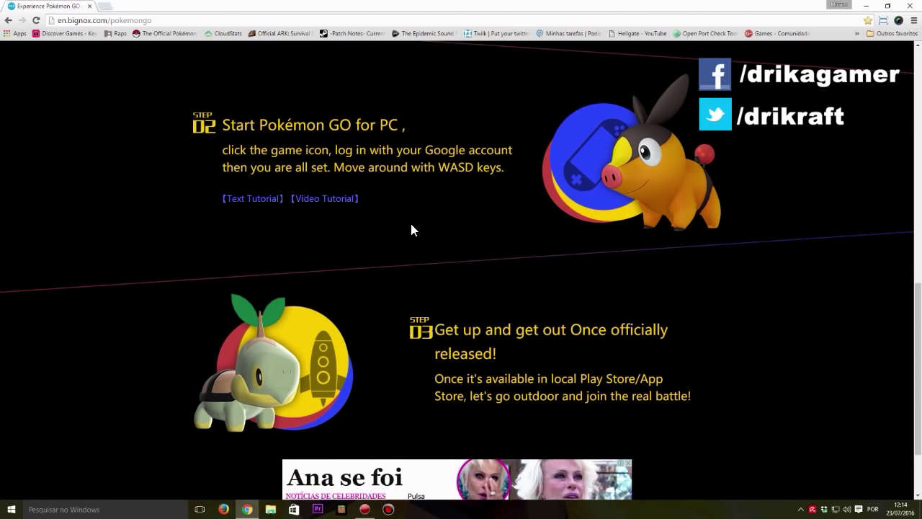
scroll(411, 229, down, 1)
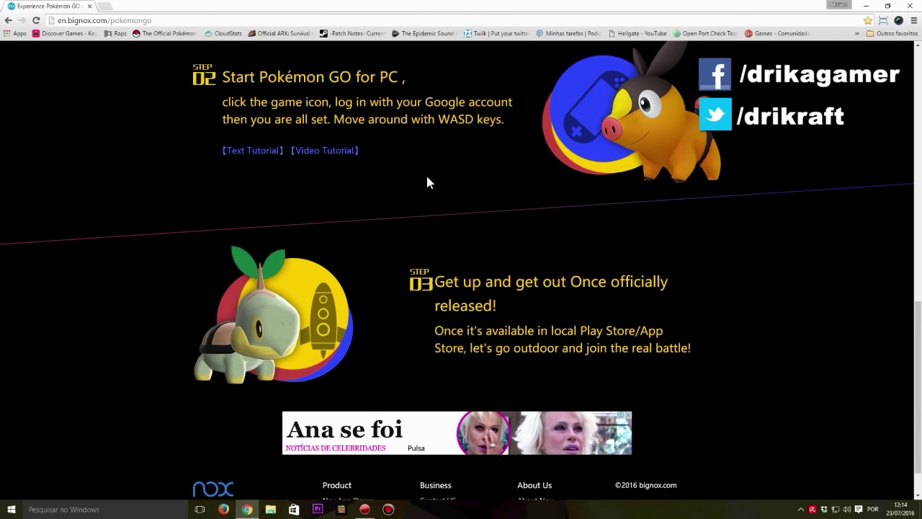
scroll(427, 181, down, 1)
scroll(529, 243, up, 3)
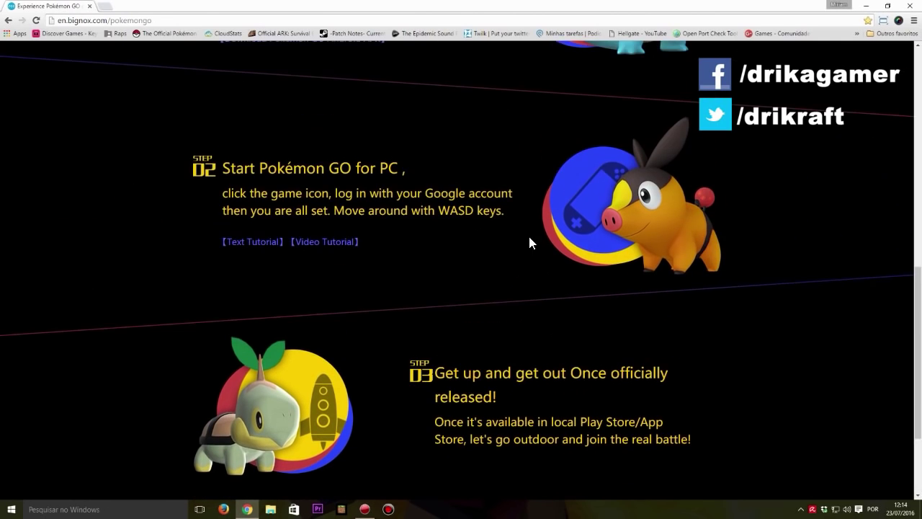
scroll(487, 371, up, 12)
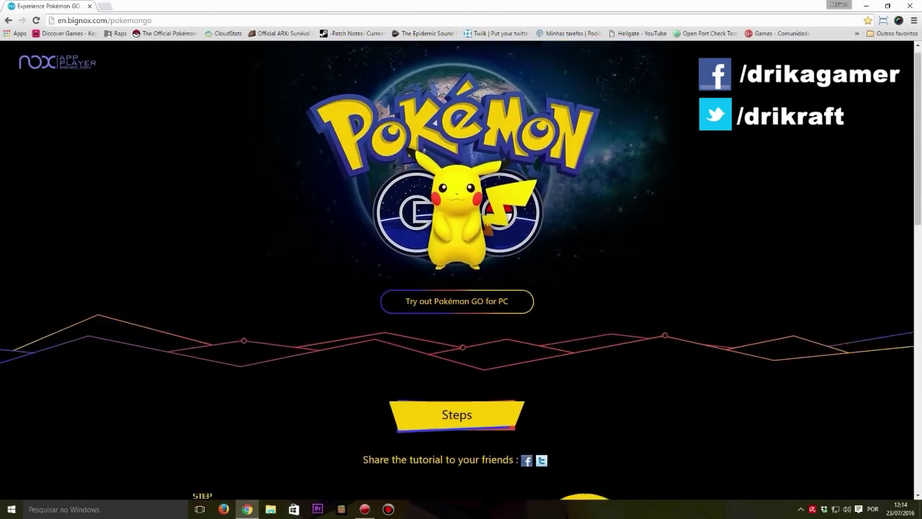
click(854, 6)
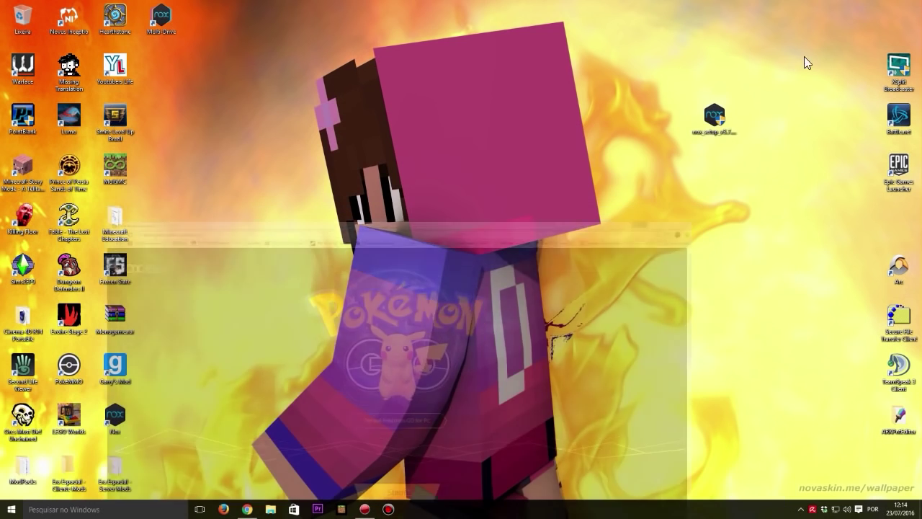
- Launch the Nox emulator from its desktop shortcut
click(721, 118)
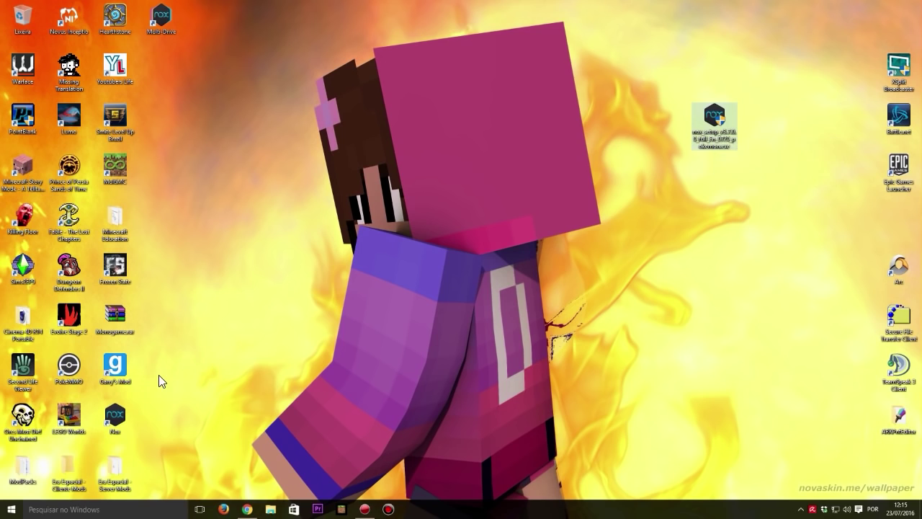
click(115, 417)
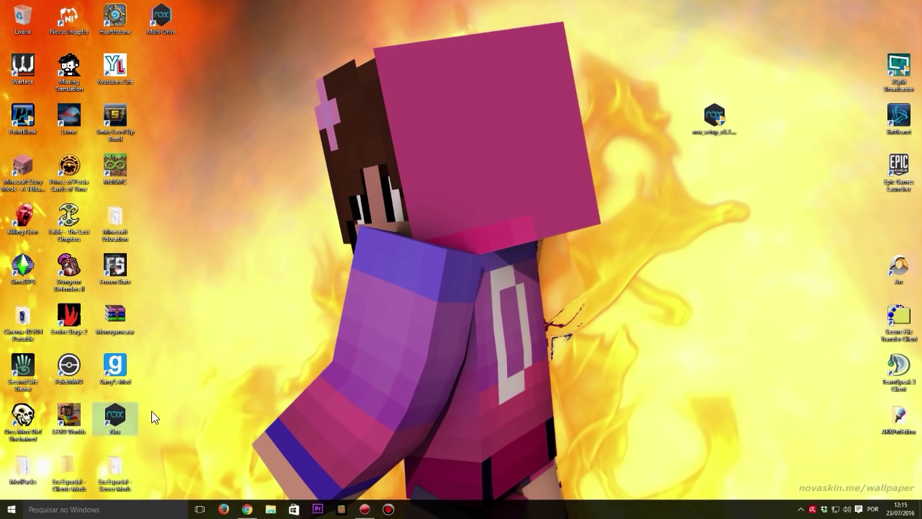
double_click(116, 418)
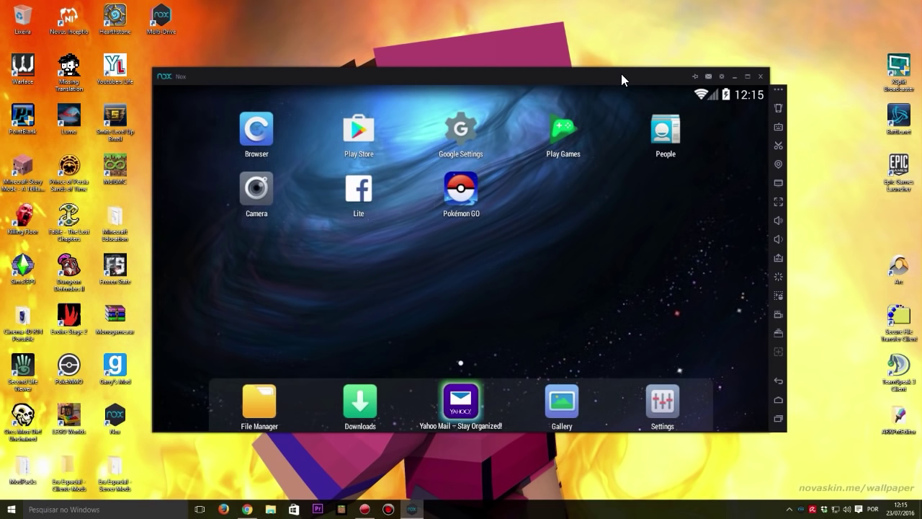
- Open the emulator's advanced system settings and set the startup mode to Tablet, checking the Phone resolutions first
click(722, 80)
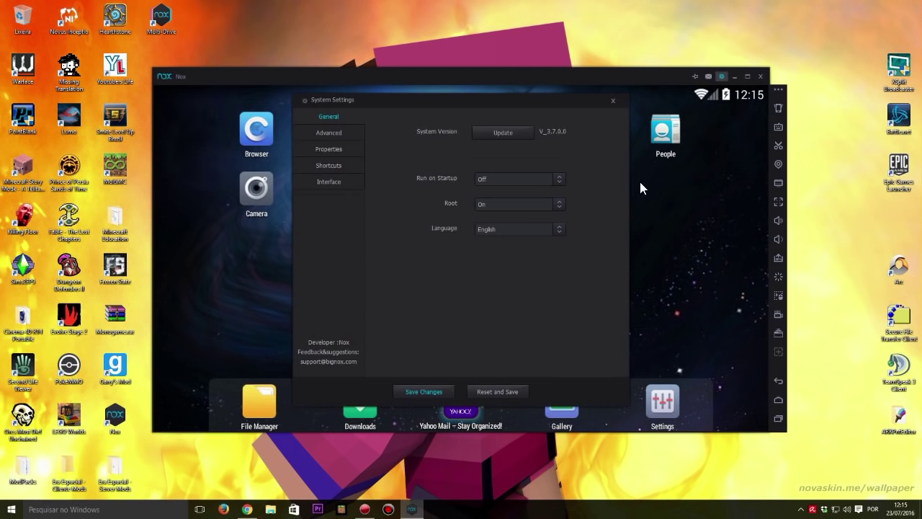
click(327, 134)
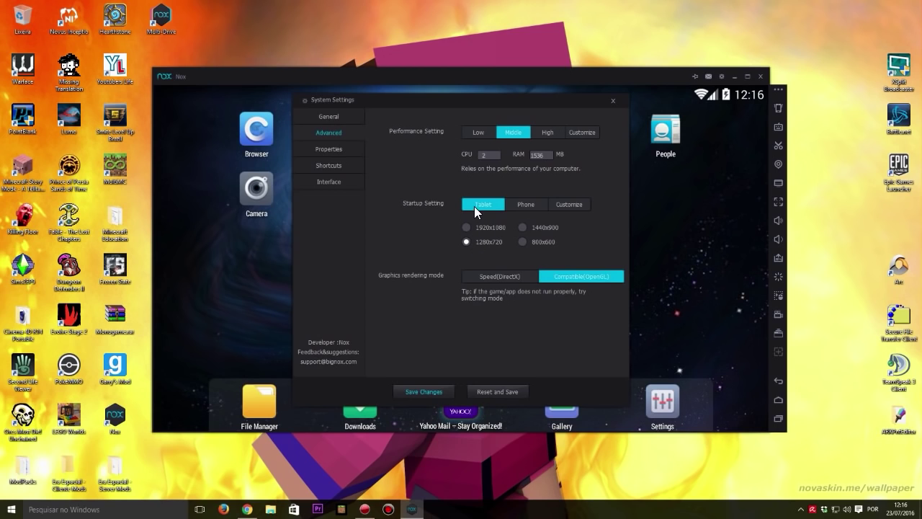
click(532, 204)
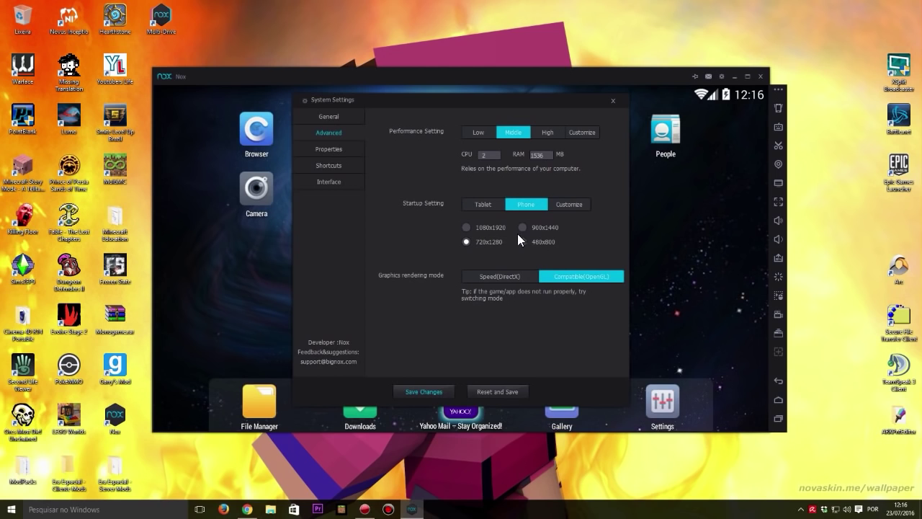
click(473, 203)
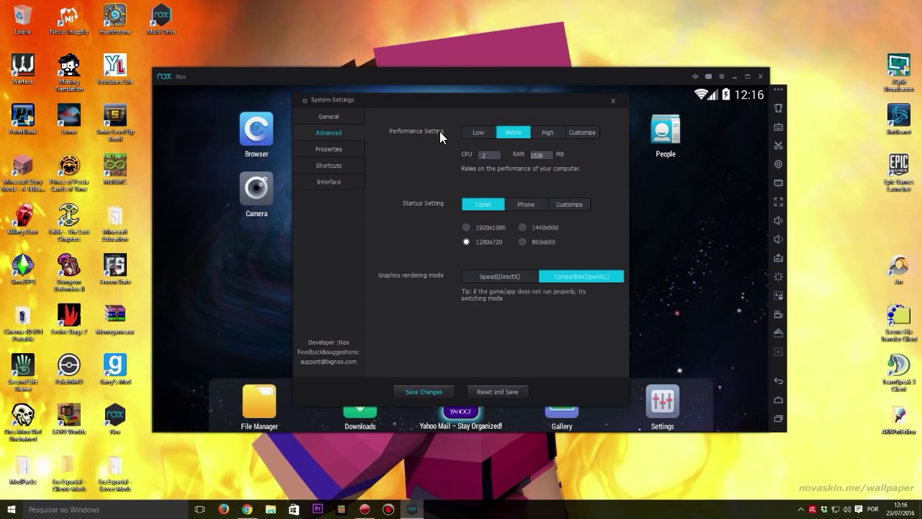
- Compare the CPU and RAM allocations of the High, Middle and Low performance presets
click(510, 132)
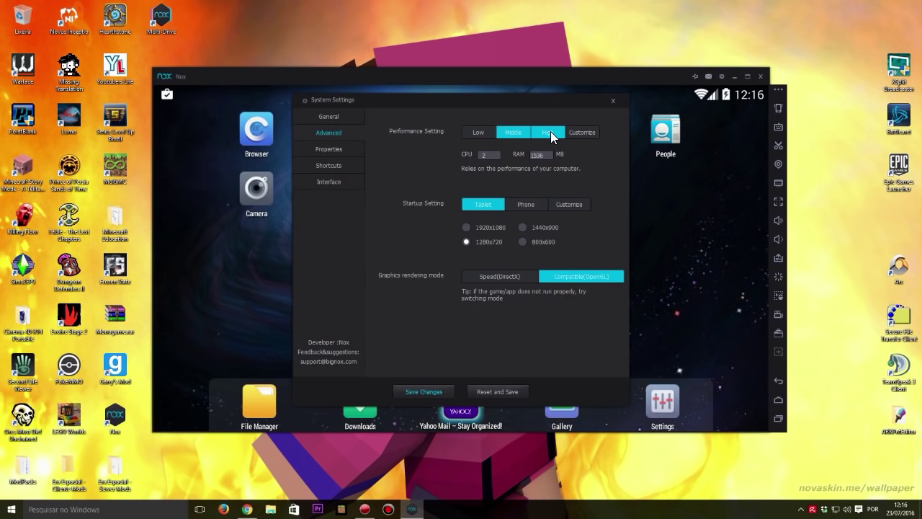
click(550, 131)
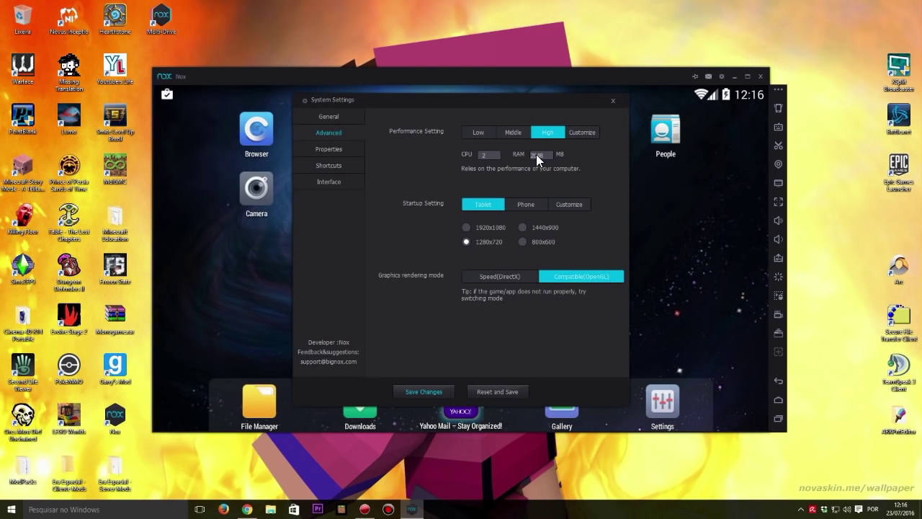
click(510, 131)
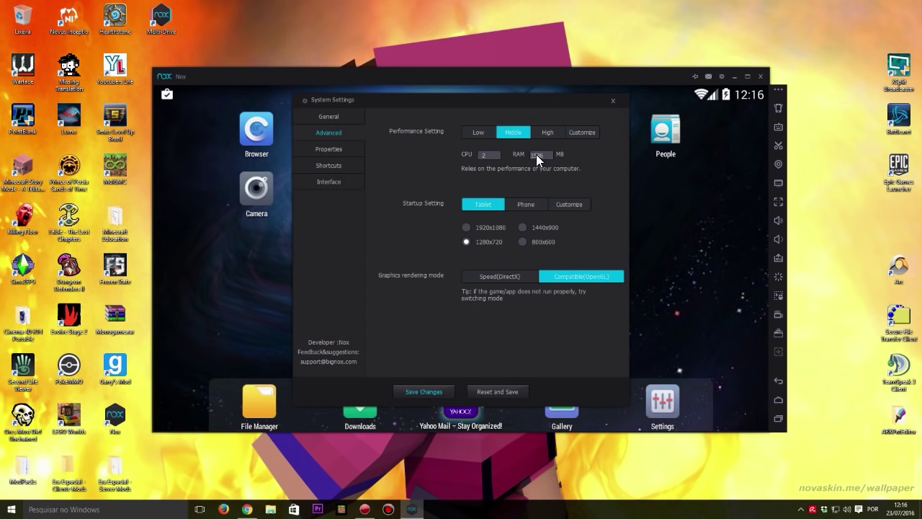
click(478, 132)
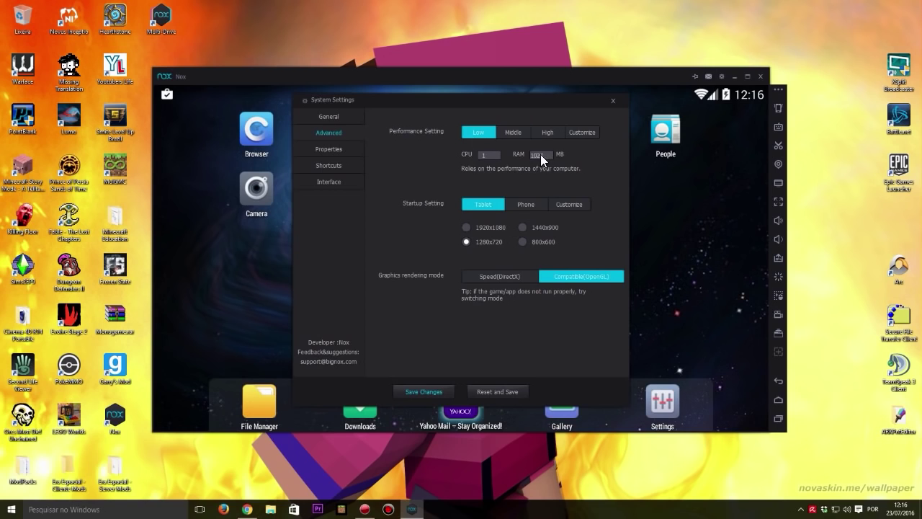
click(517, 131)
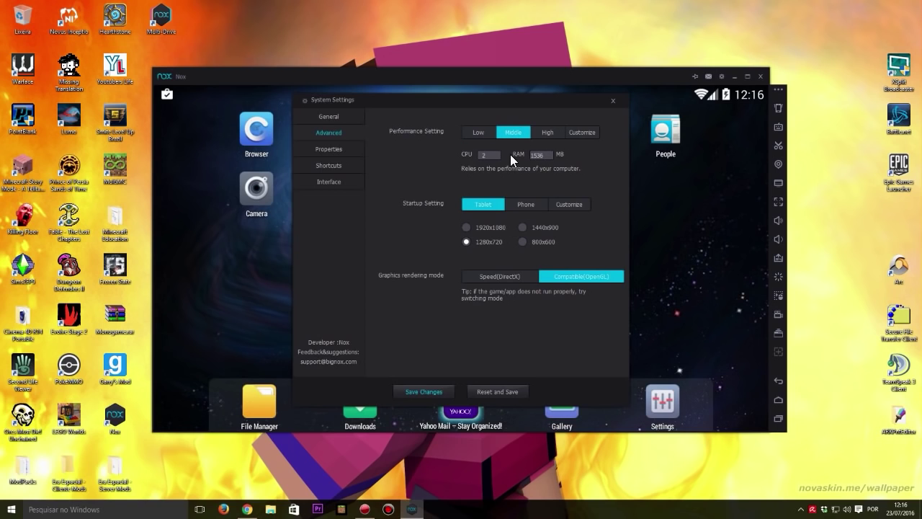
- Try a custom performance setting with a CPU value of 2, and return to the Middle preset
click(487, 153)
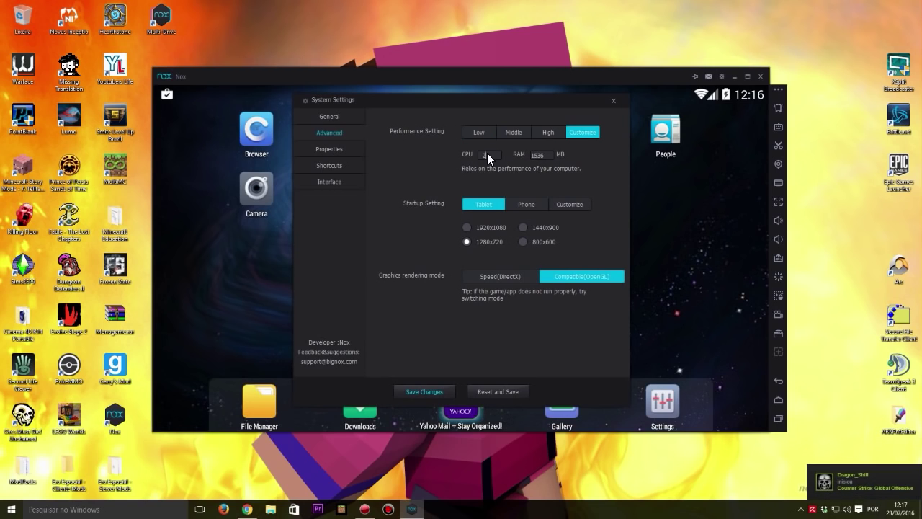
drag(482, 152, 464, 154)
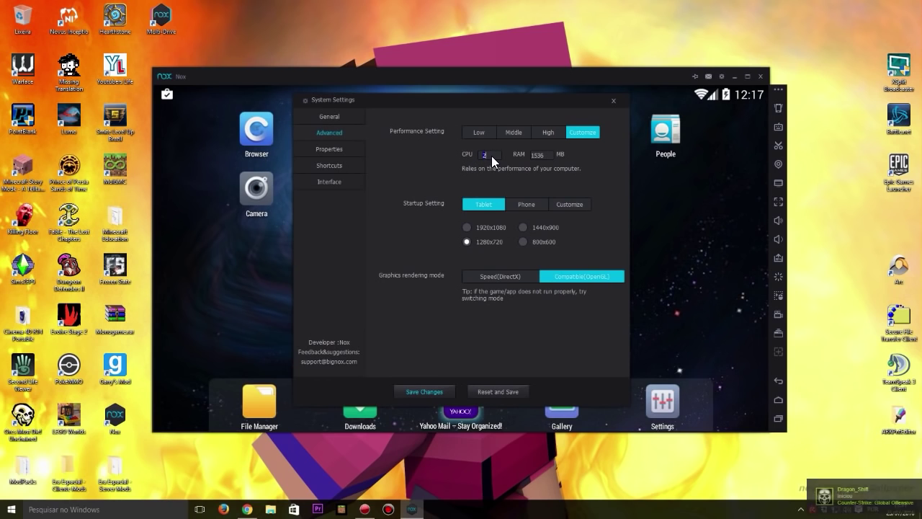
text(222)
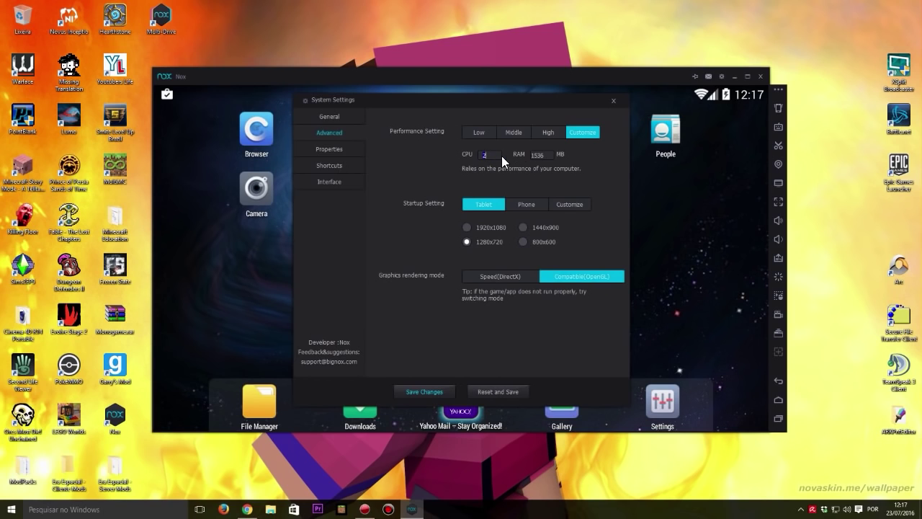
click(516, 131)
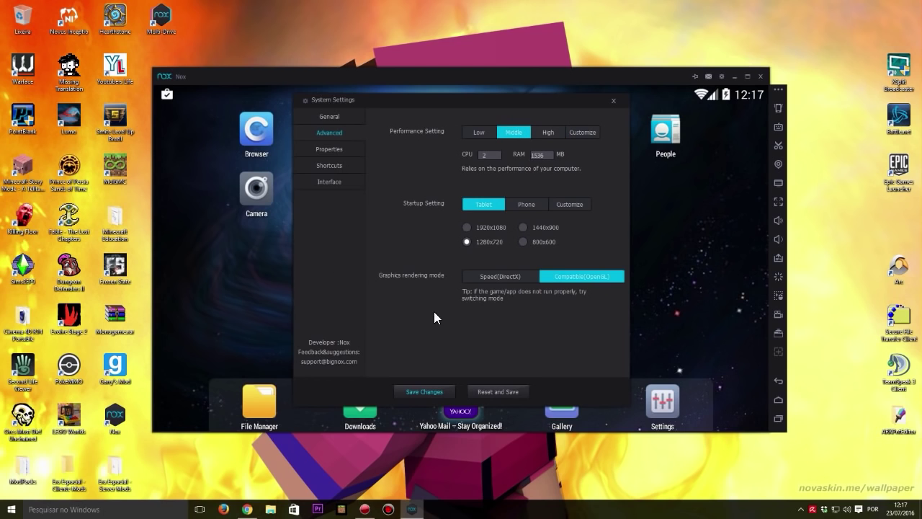
- Examine the Properties, Shortcuts, Interface and General settings, including the Root option
click(325, 149)
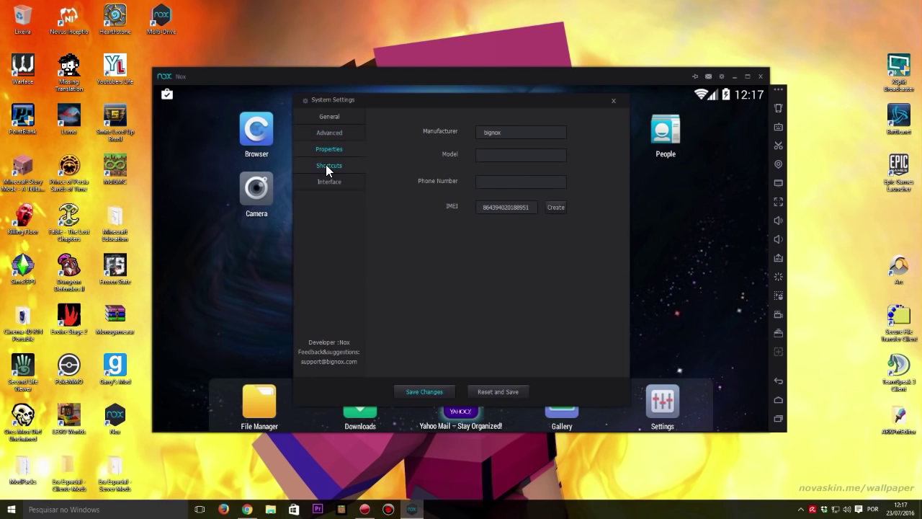
click(336, 172)
click(333, 180)
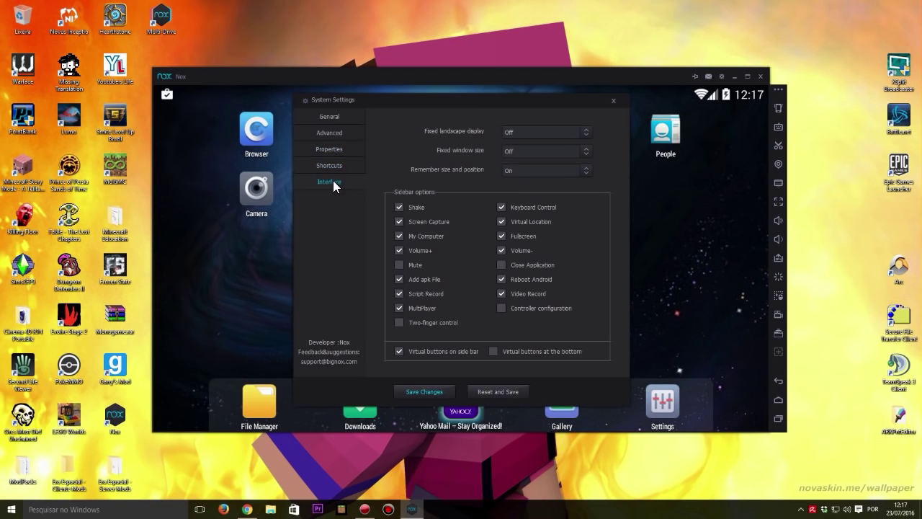
click(328, 118)
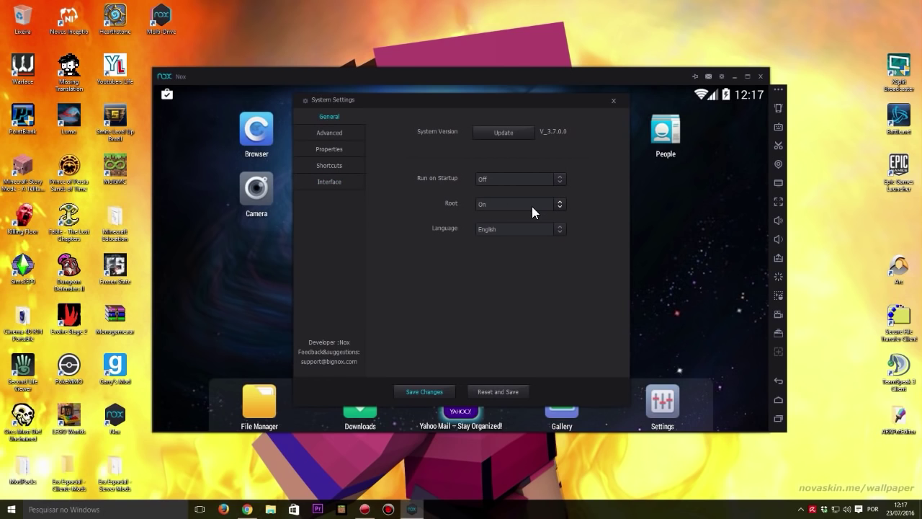
click(487, 202)
click(484, 202)
- Return to the advanced settings, save the changes, and close the system settings
click(340, 137)
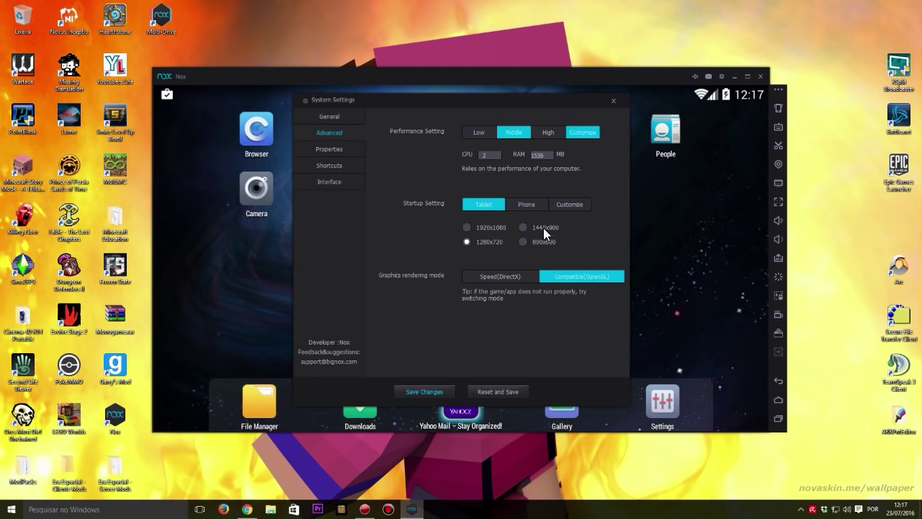
click(424, 391)
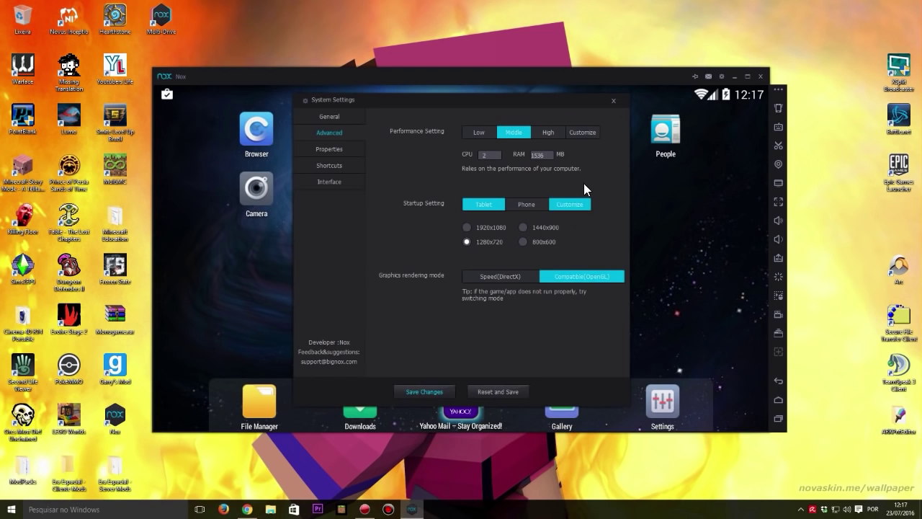
click(613, 100)
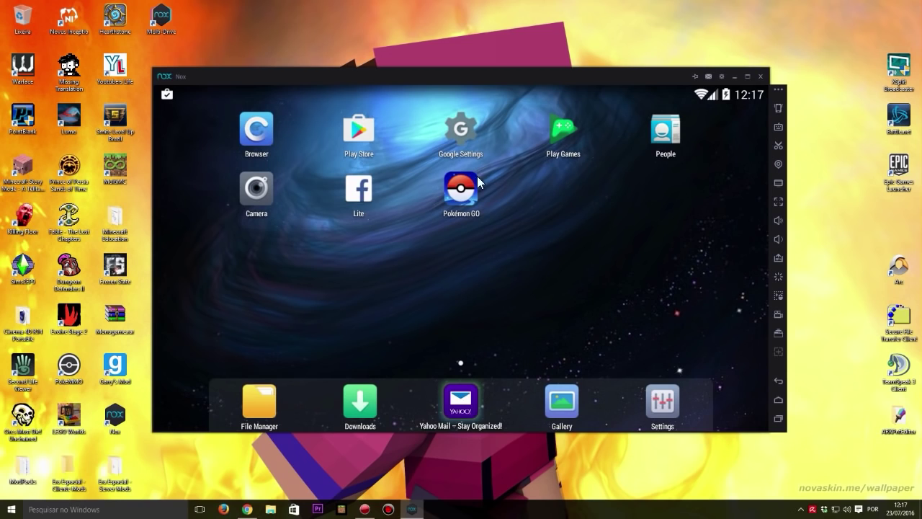
click(471, 200)
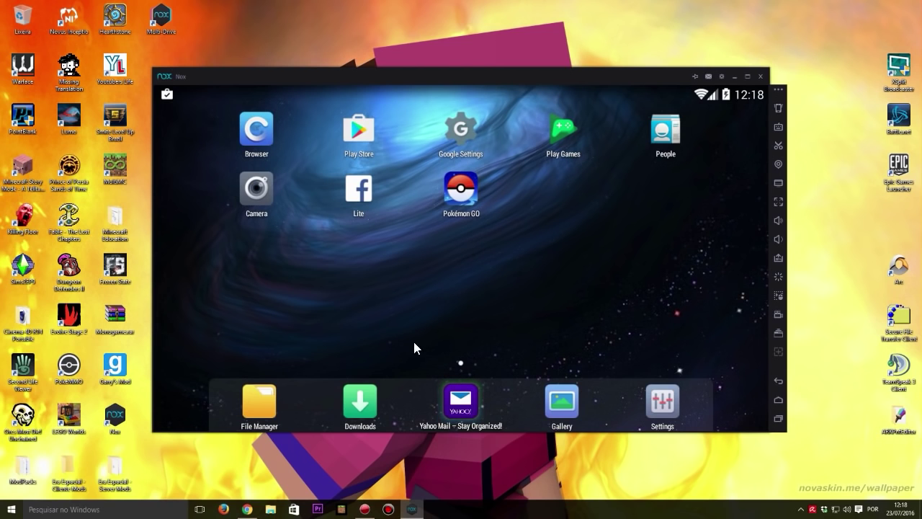
- Switch to Chrome and review the APK installation instructions and download links in step 01 of the BigNox page
click(247, 508)
scroll(553, 390, down, 7)
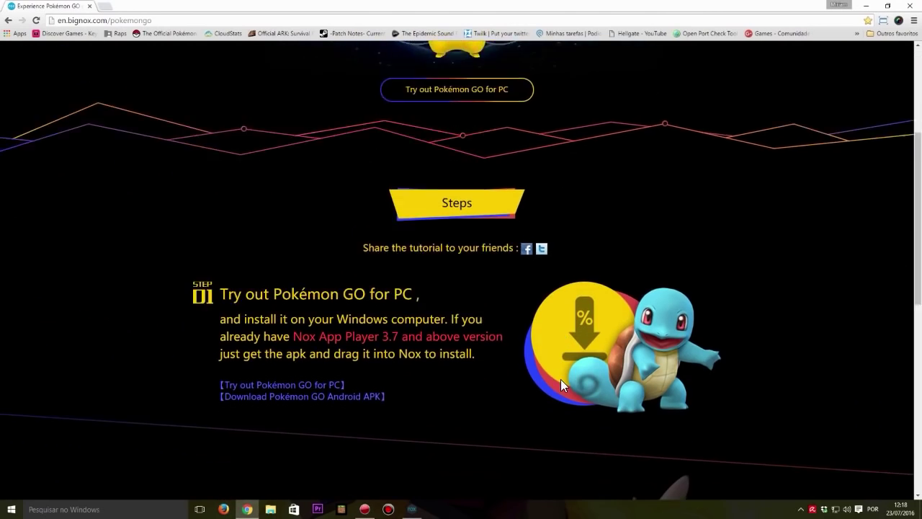
scroll(504, 364, down, 1)
scroll(384, 267, up, 4)
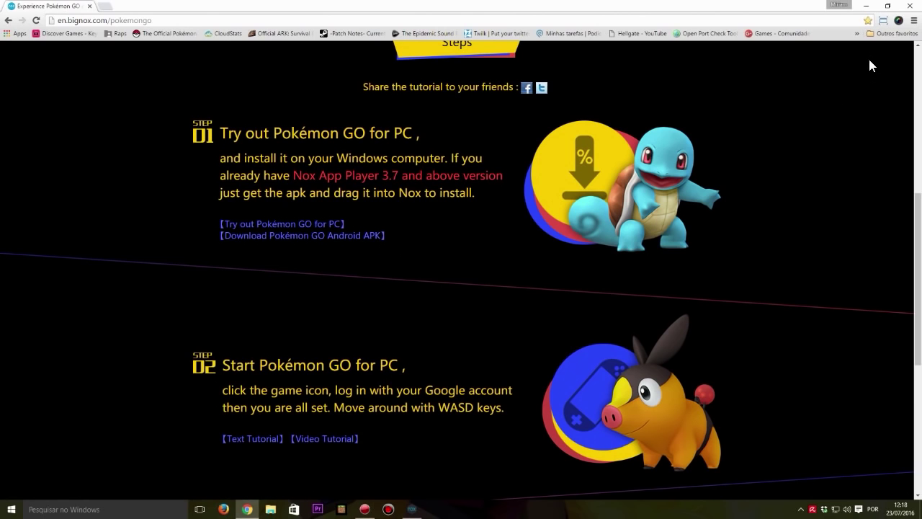
- Return to Nox, examine the Add APK tip and the APK file browser, and close them without choosing a file
click(864, 10)
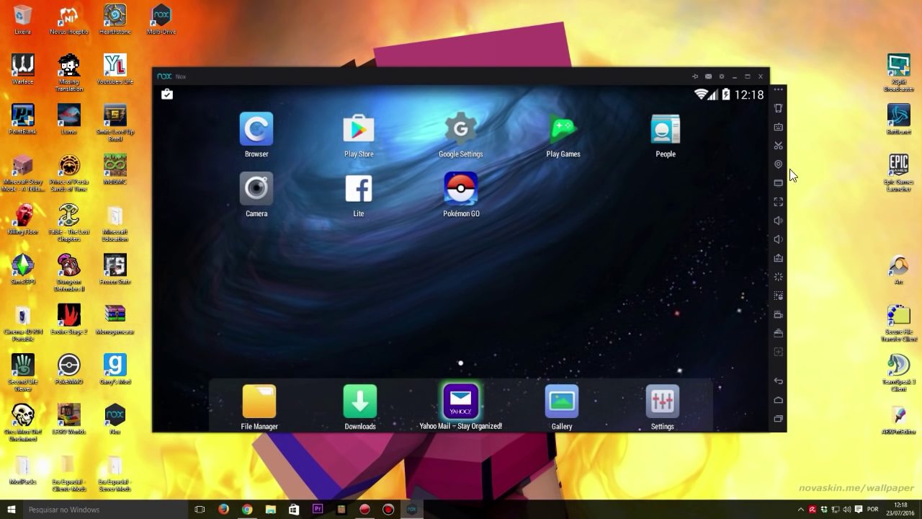
click(778, 260)
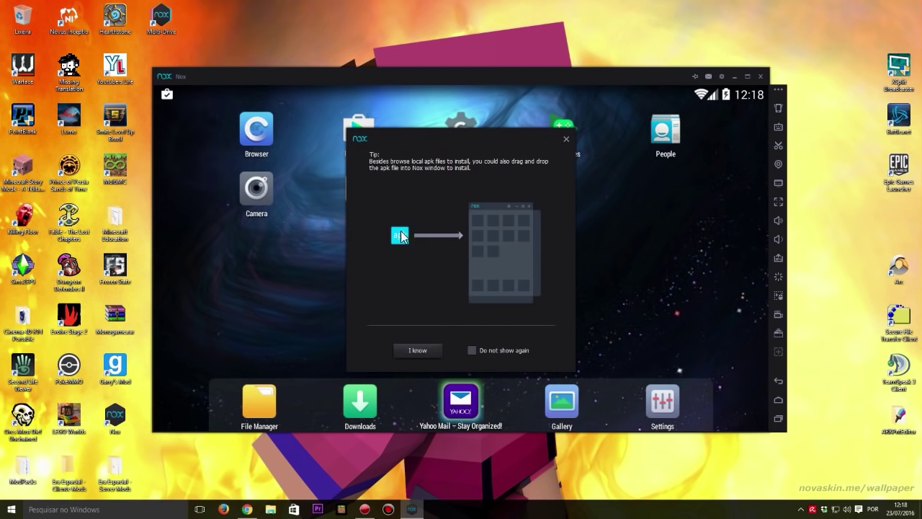
click(566, 139)
click(777, 257)
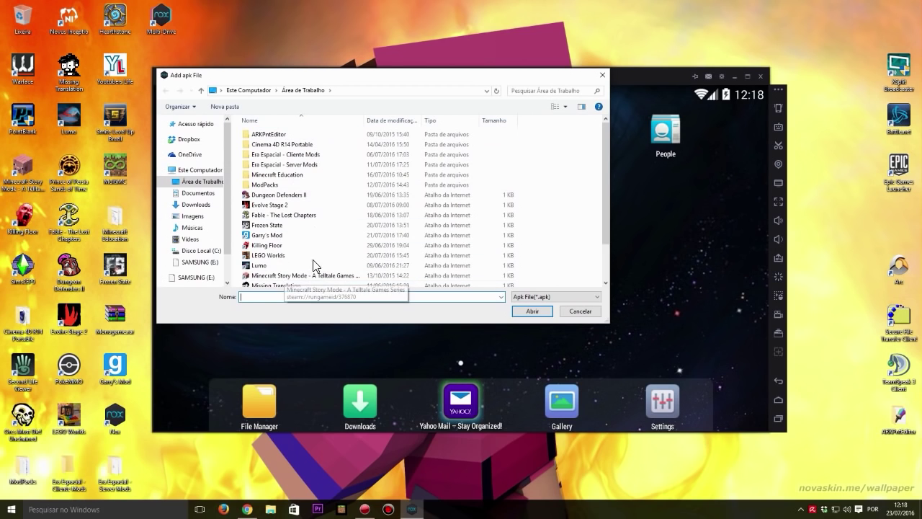
click(580, 311)
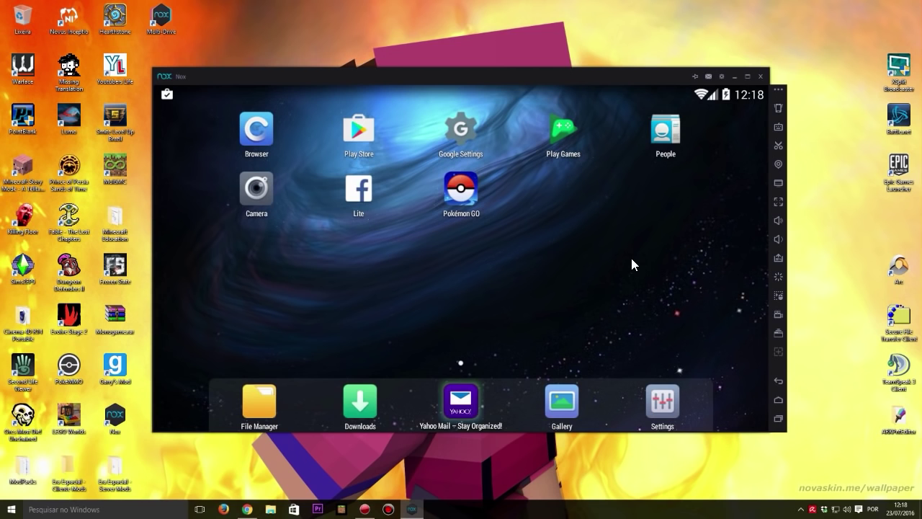
- Launch Pokémon GO in the emulator, then enlarge the Nox window and reposition it on the desktop
click(452, 193)
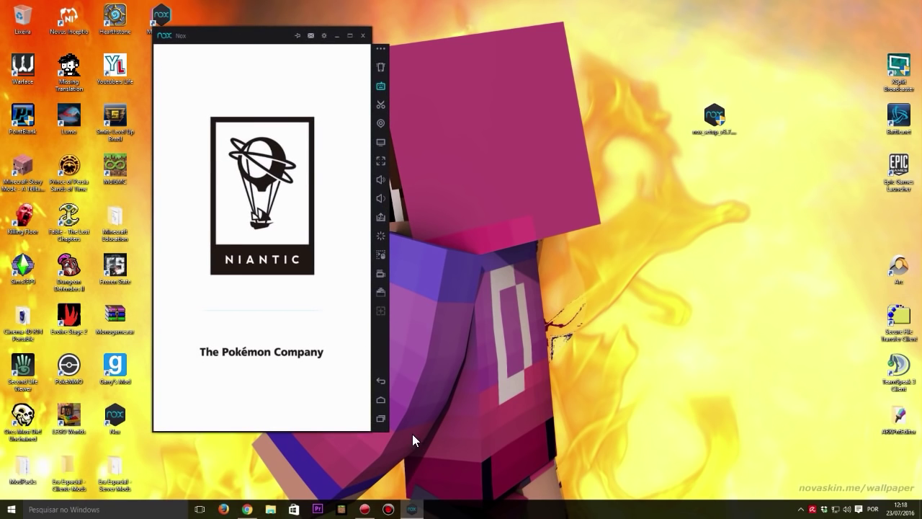
drag(350, 431, 357, 464)
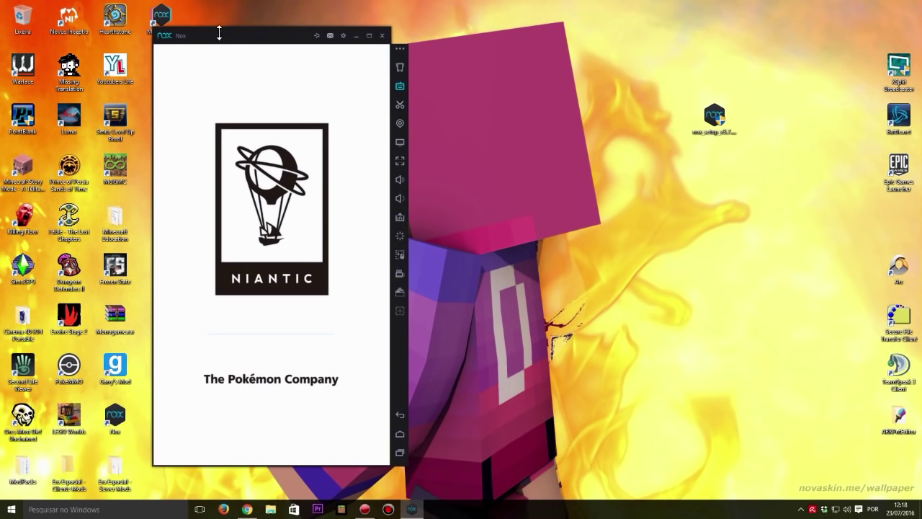
drag(249, 44, 285, 43)
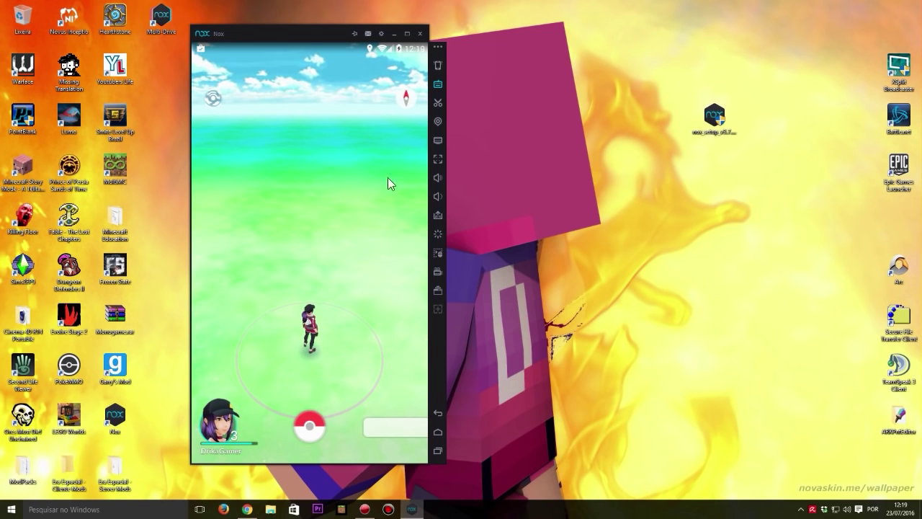
- Save the WASD movement control for the game and, after trying 80% opacity, confirm it with a near-zero opacity
click(437, 88)
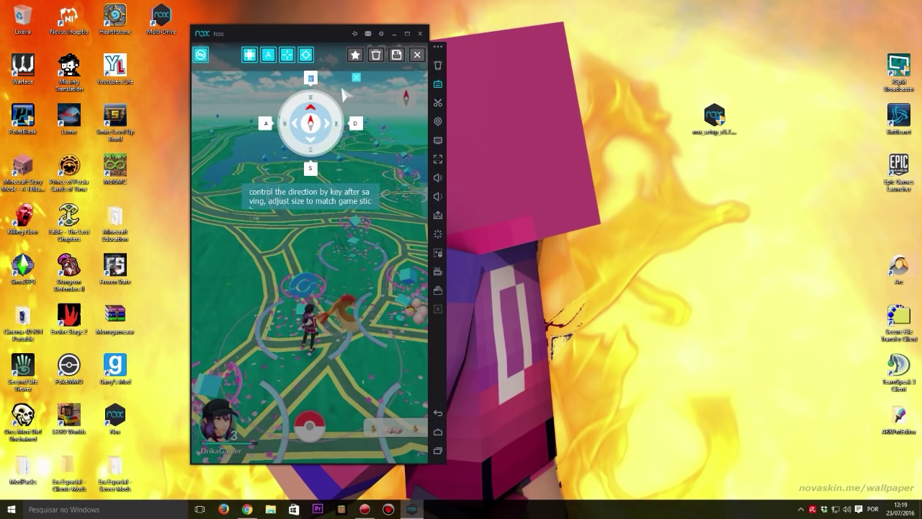
click(397, 56)
mouse_move(276, 245)
mouse_down()
mouse_move(286, 245)
mouse_move(280, 249)
mouse_up()
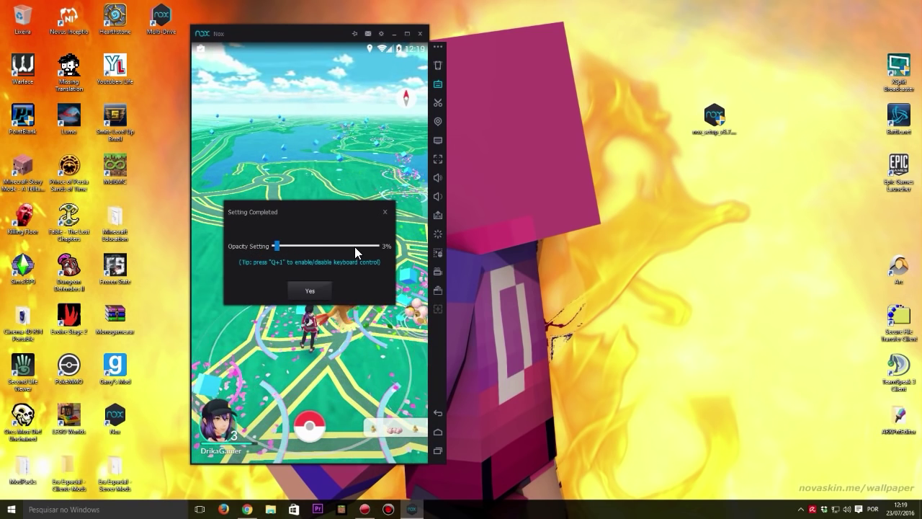
drag(277, 246, 353, 246)
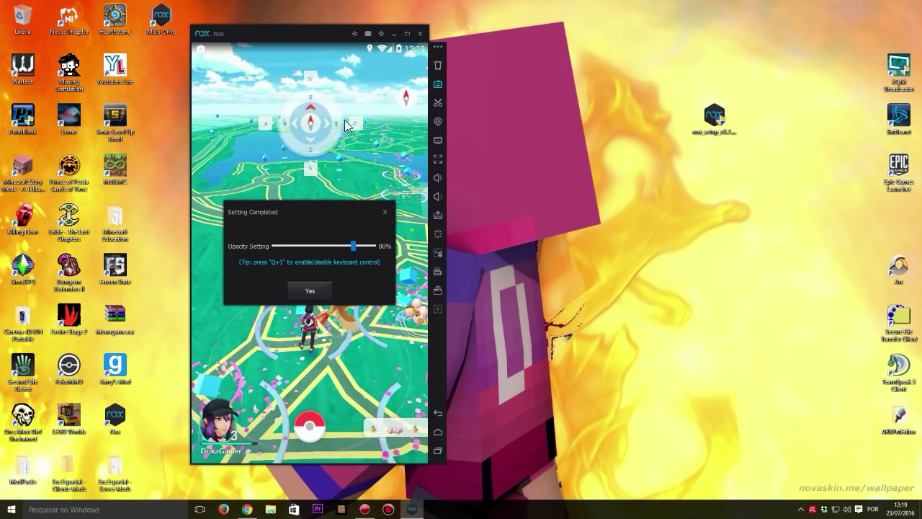
drag(353, 246, 275, 246)
click(310, 292)
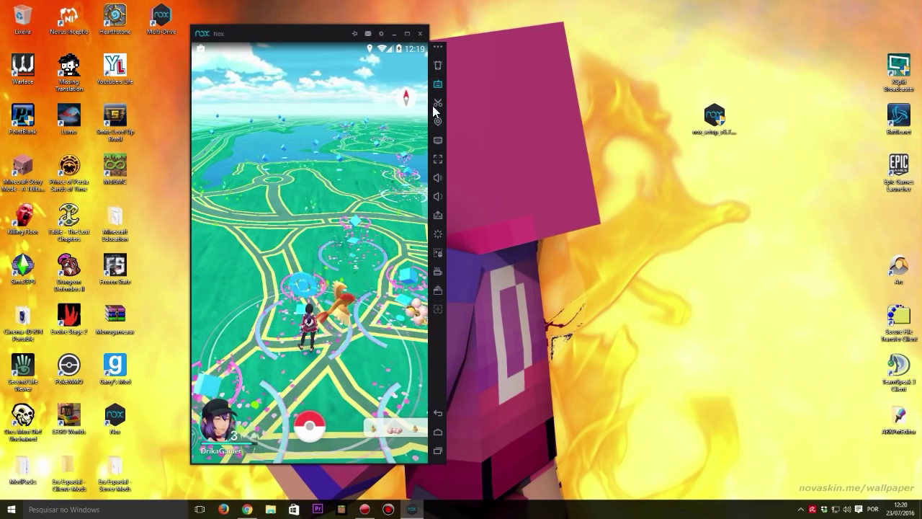
- Open the emulator's location settings and arrange the map window beside the game window
drag(329, 34, 283, 33)
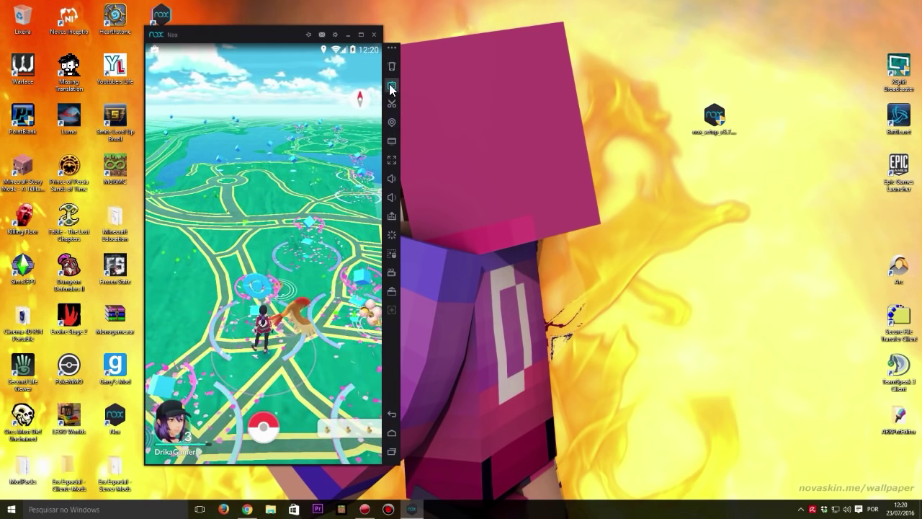
click(393, 124)
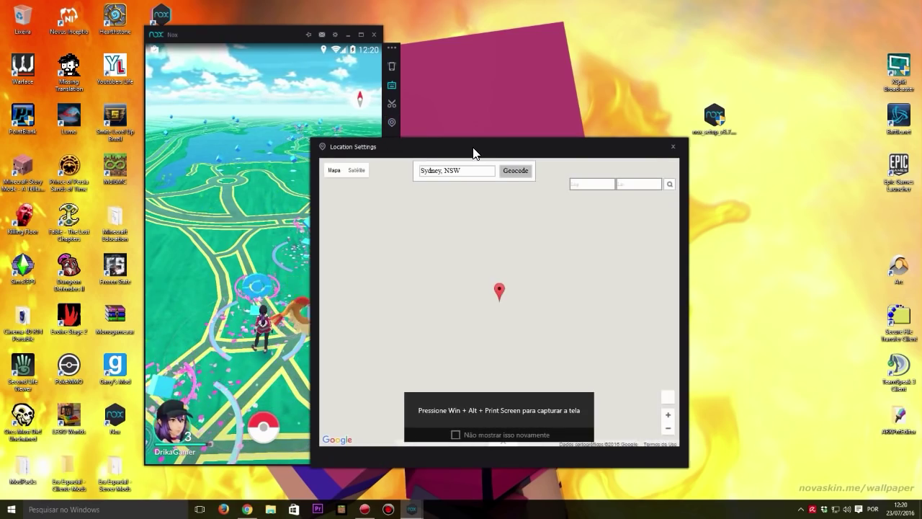
drag(477, 147, 595, 85)
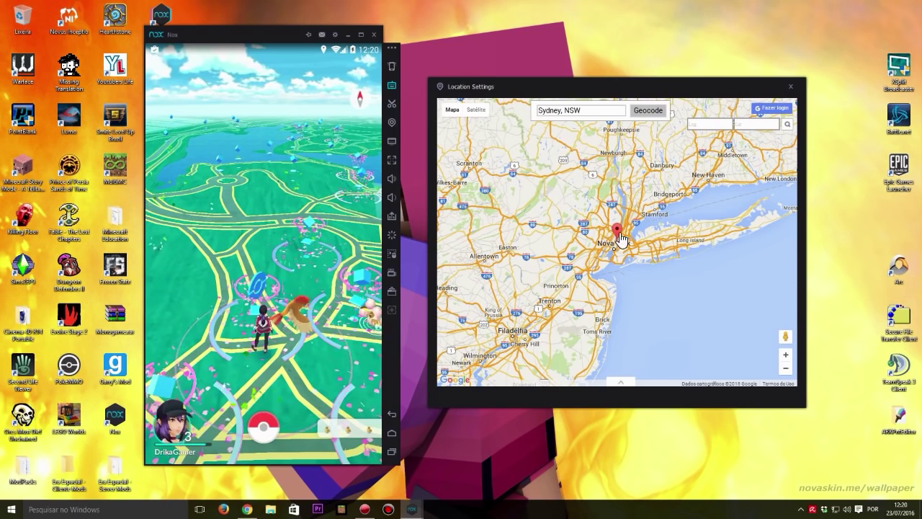
- Search the location map for "Central Park, NYC" and confirm it as the emulator's location
click(591, 111)
key(ctrl+a)
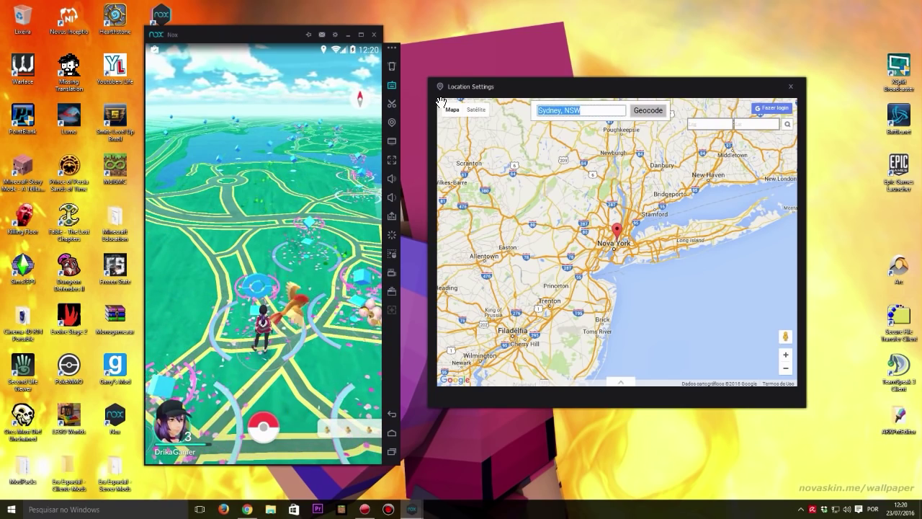
text(Central P)
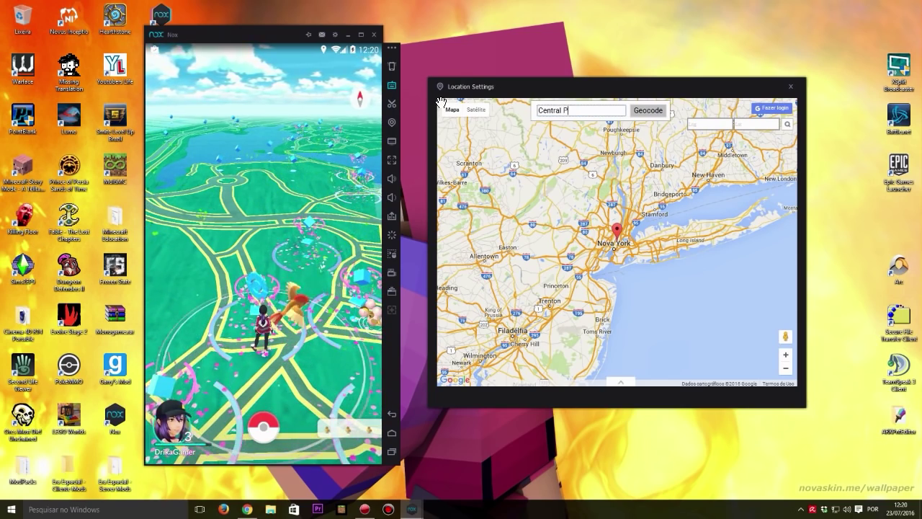
text(ark, NYC)
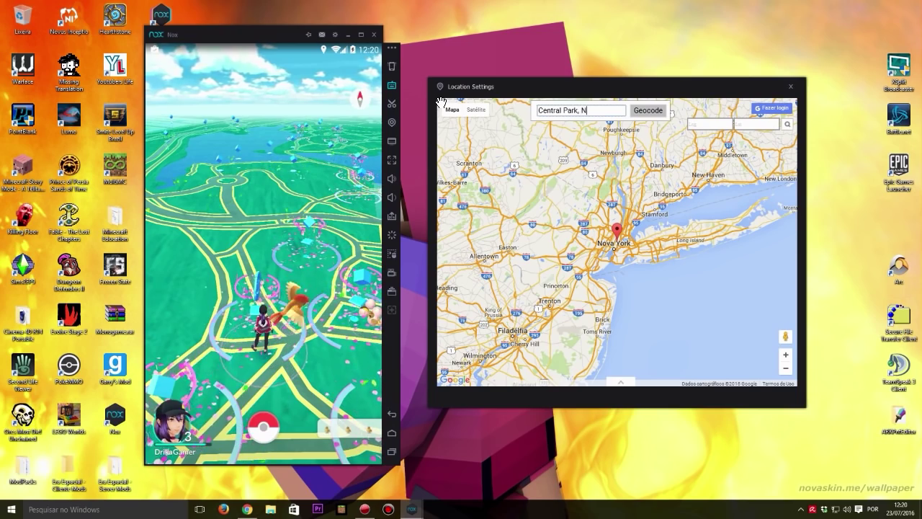
click(651, 113)
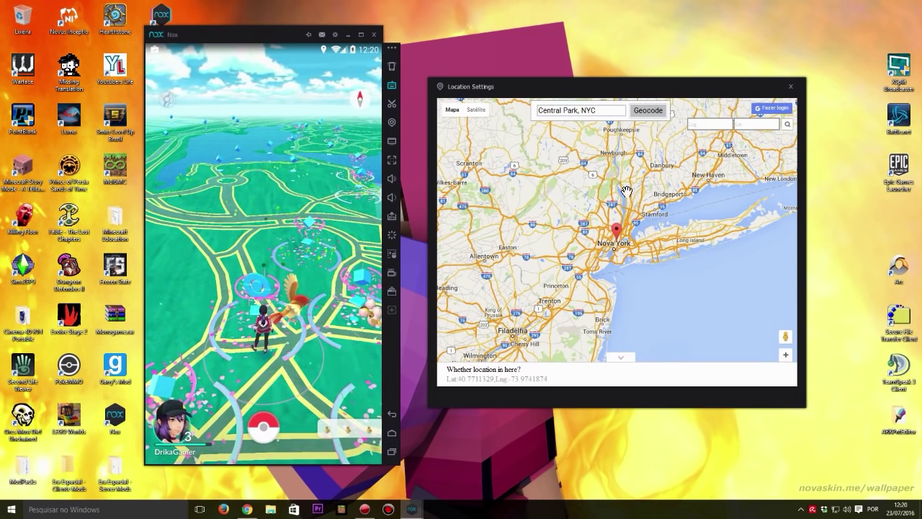
mouse_move(761, 386)
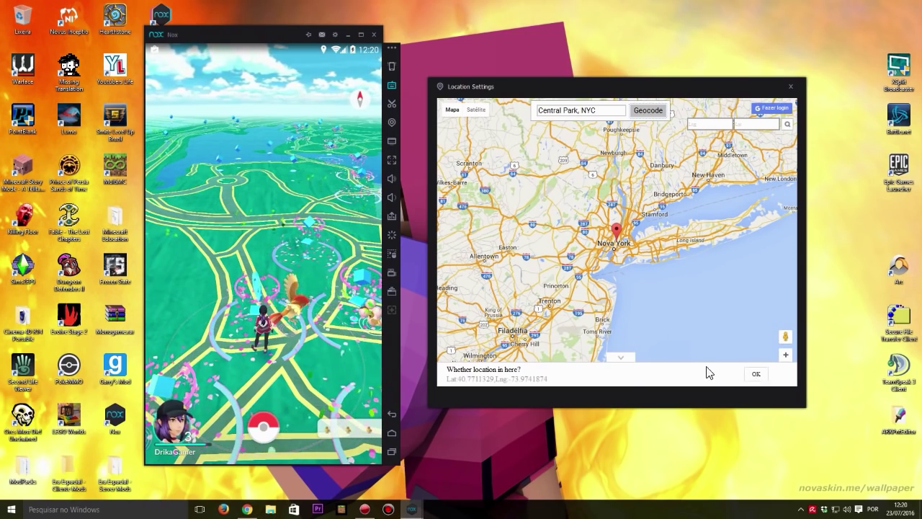
click(756, 374)
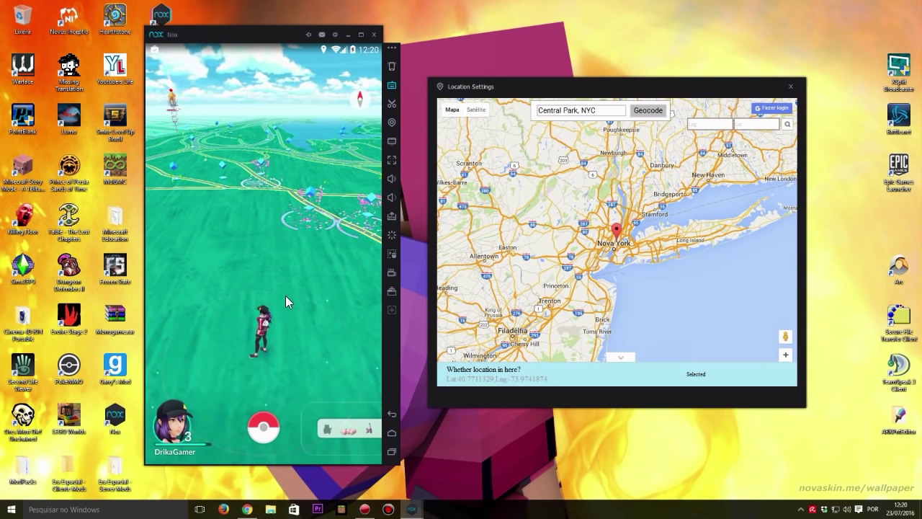
- Check the list of nearby Pokémon, close it, and start an encounter with the Pokémon next to the trainer
click(346, 430)
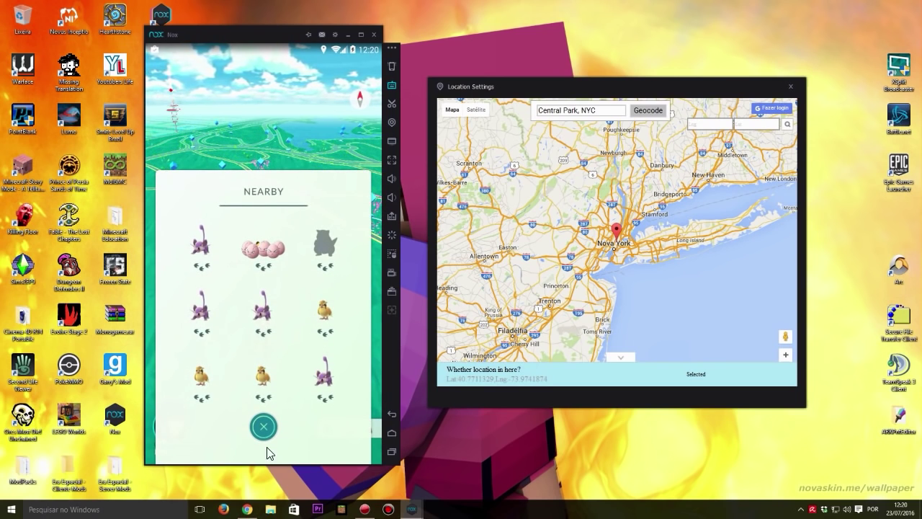
click(264, 427)
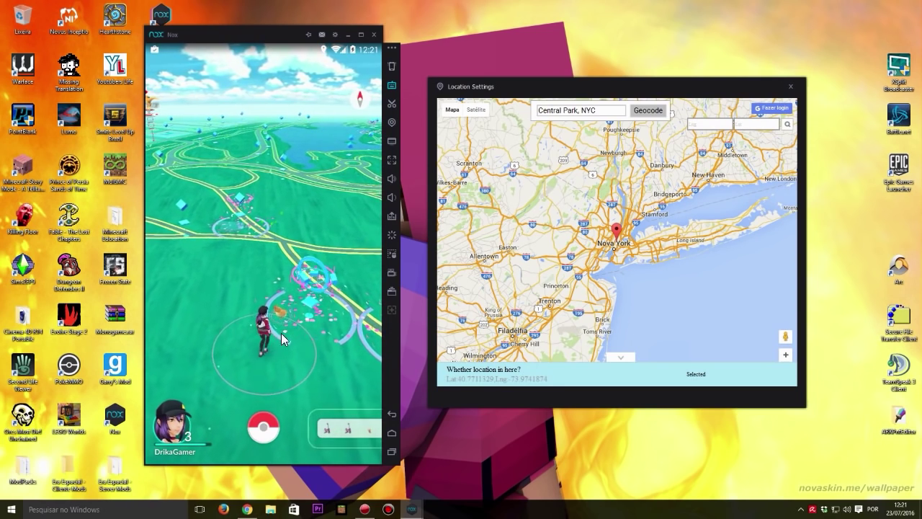
click(275, 317)
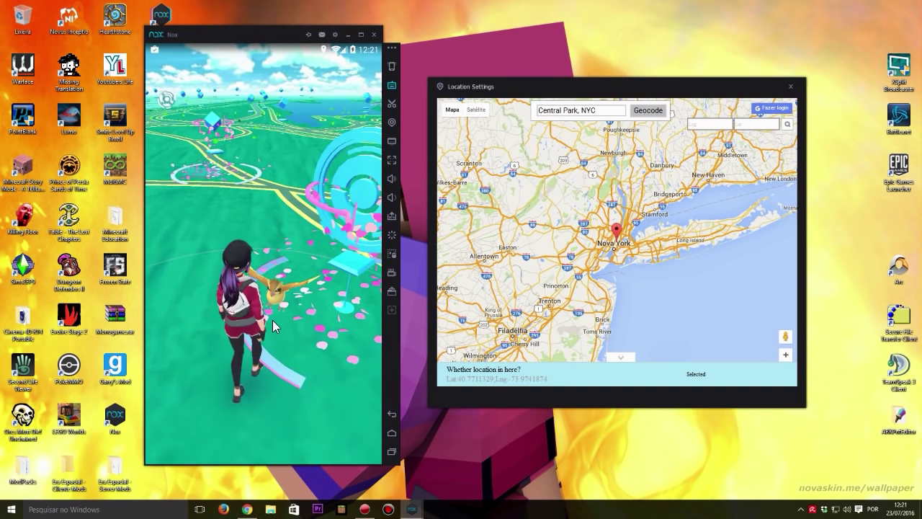